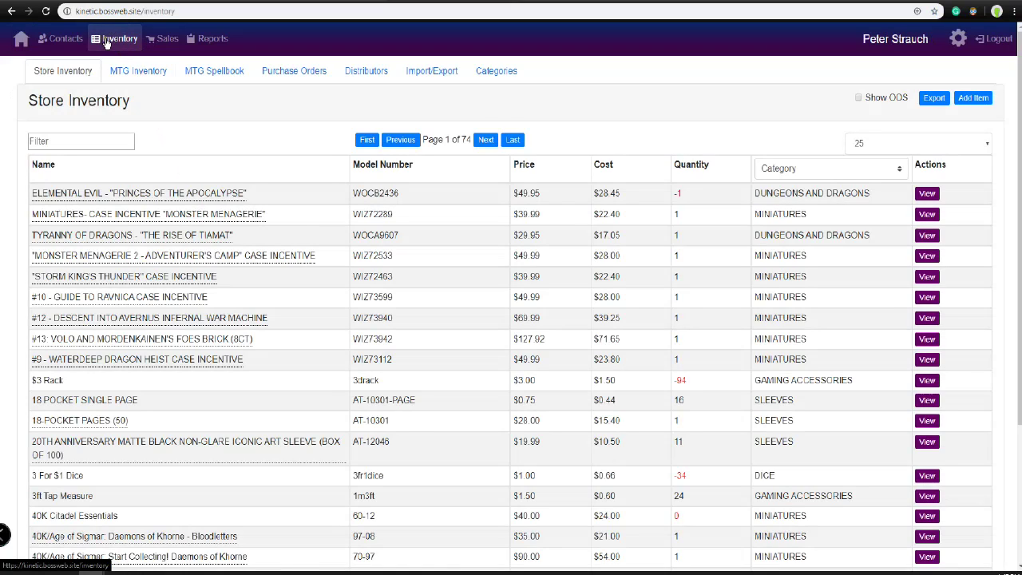
Start a new store inventory item named "Test" with the model number "Testmuek".
click(973, 97)
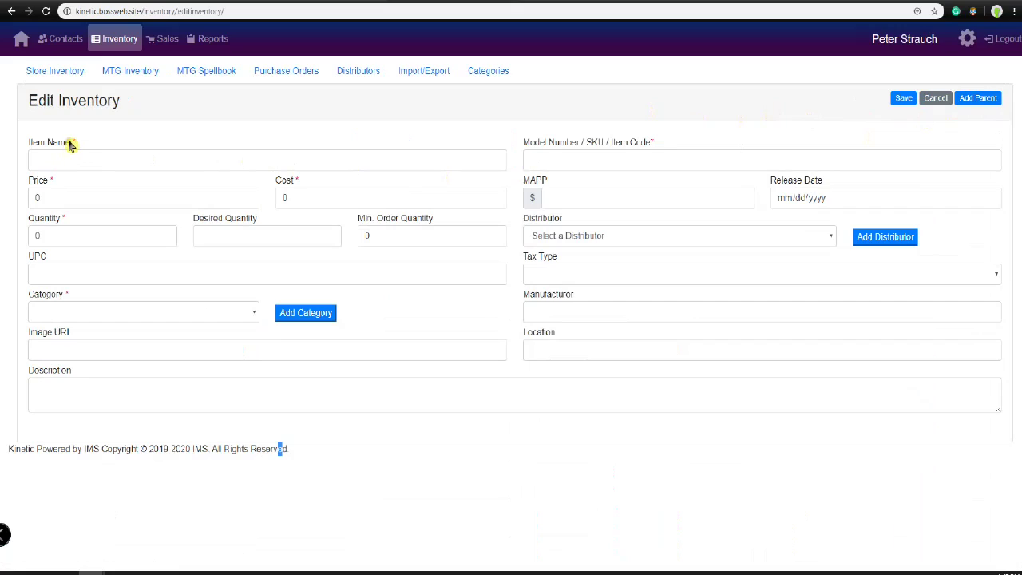
drag(69, 142, 80, 144)
click(78, 149)
click(71, 144)
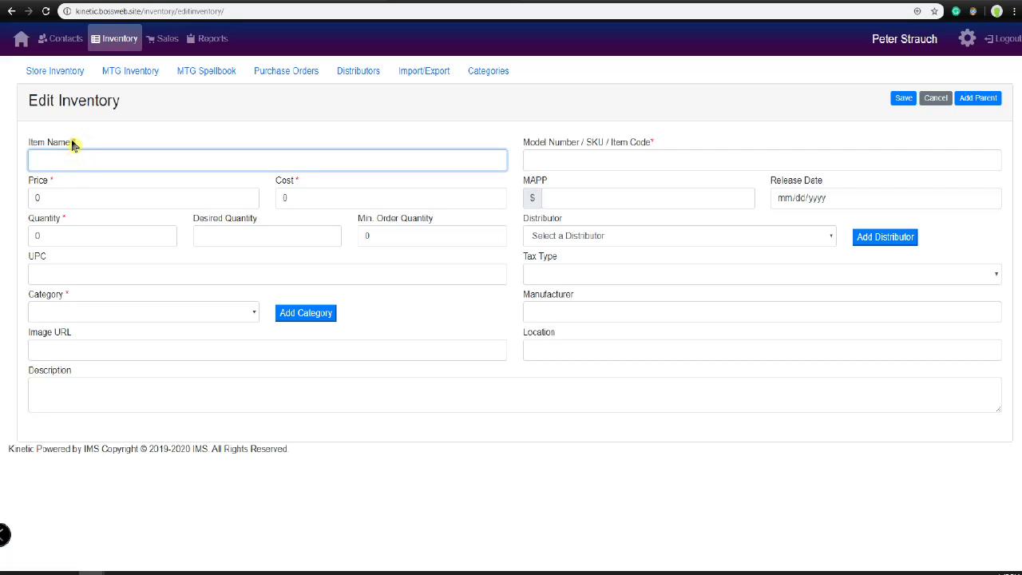
text(Test)
key(Tab)
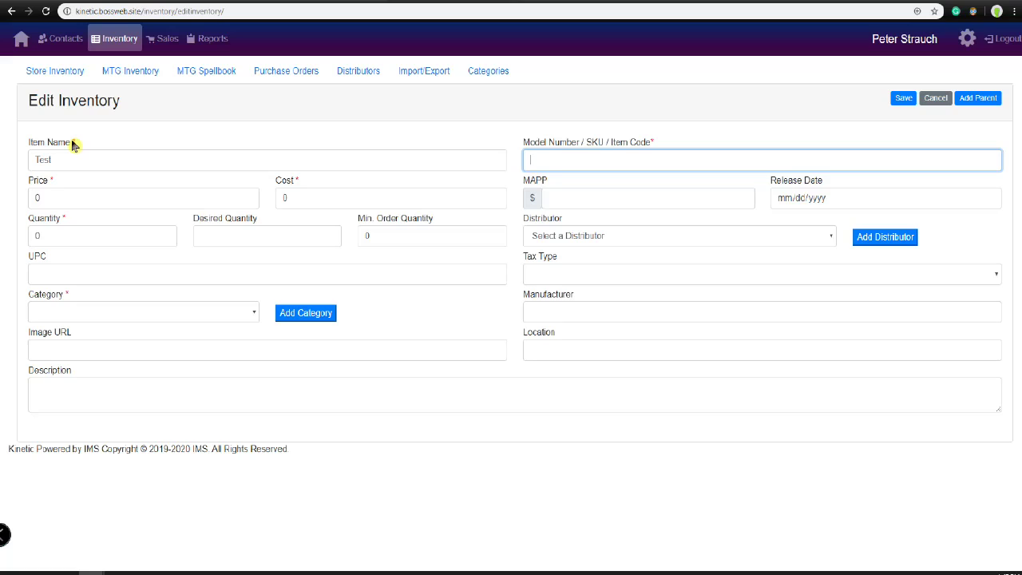
text(Testmuek)
key(Tab)
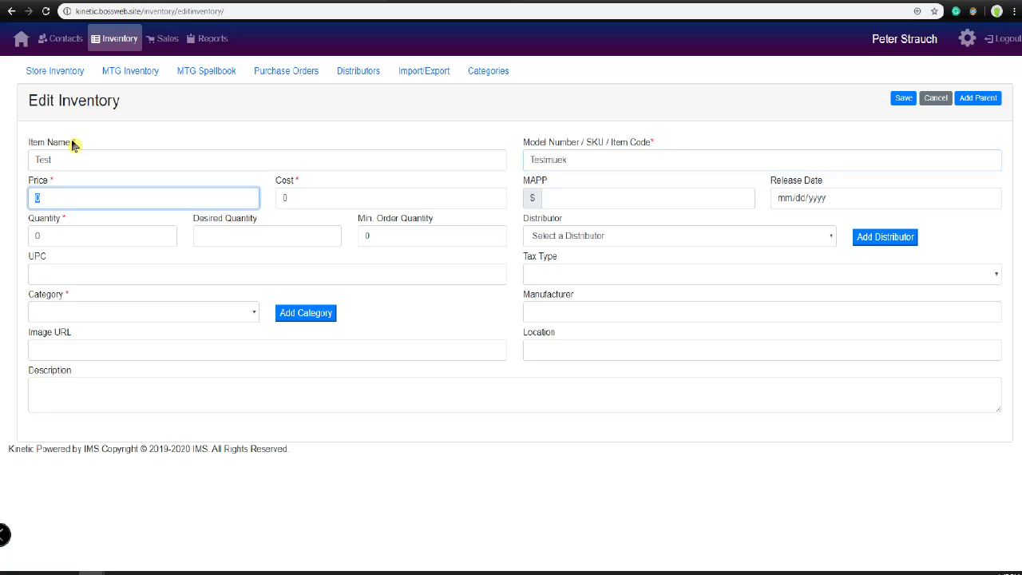
Set the new item's price to 10.00 and its cost to 5.00.
text(10.00)
key(Tab)
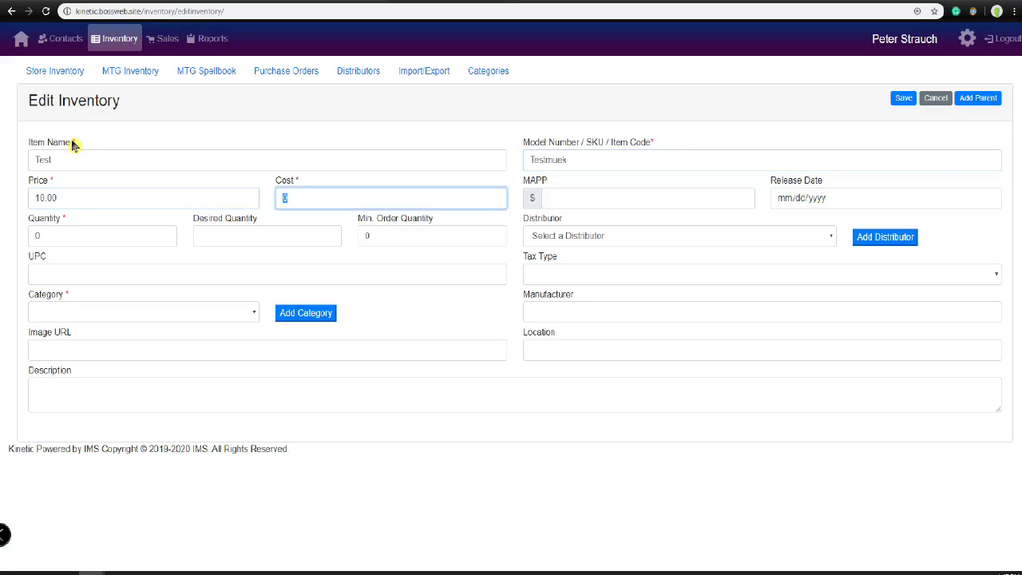
text(5.00)
key(Tab)
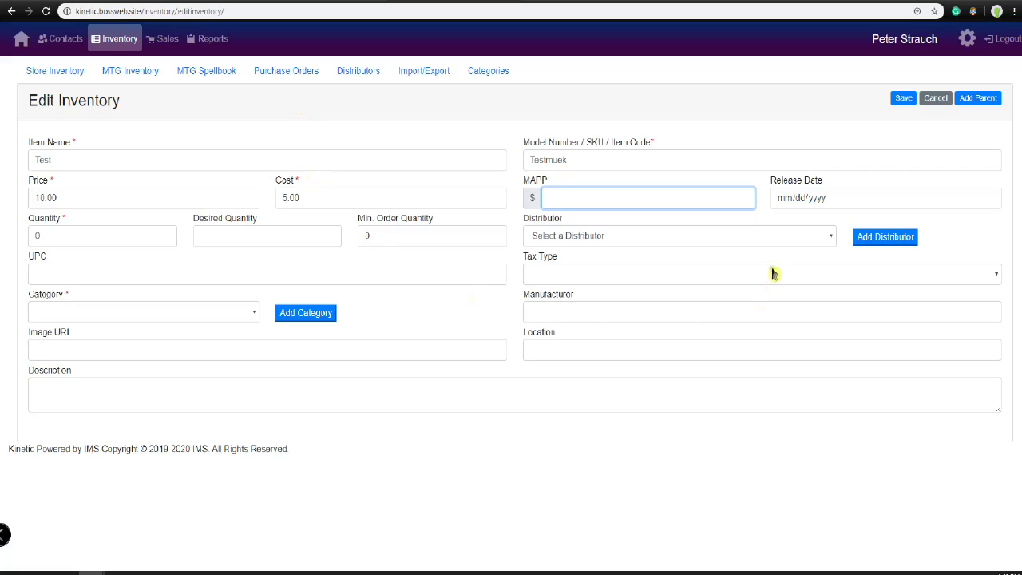
Set the new item's release date to 01/24/2020 and its distributor to GTS Distribution.
click(988, 200)
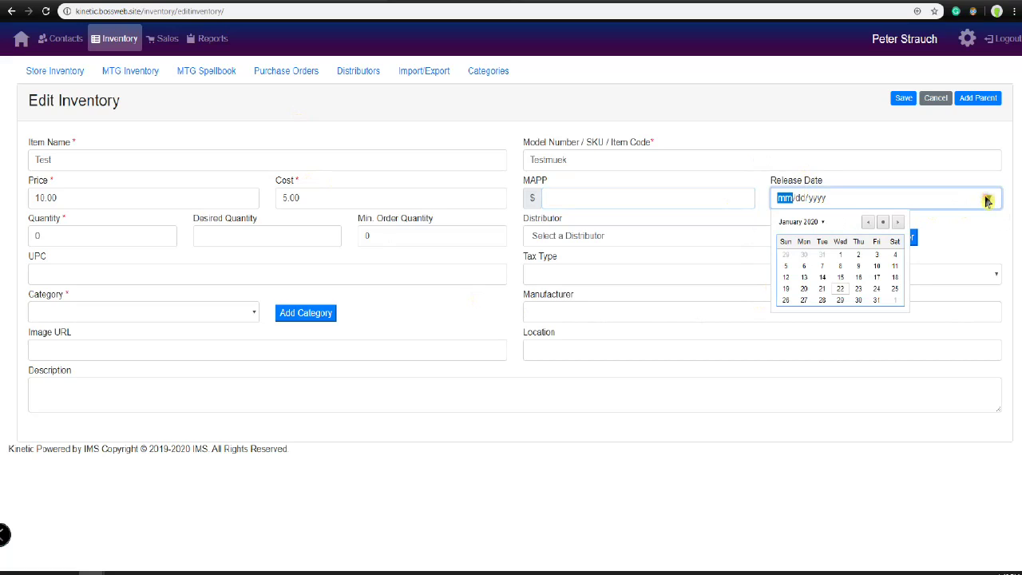
click(878, 288)
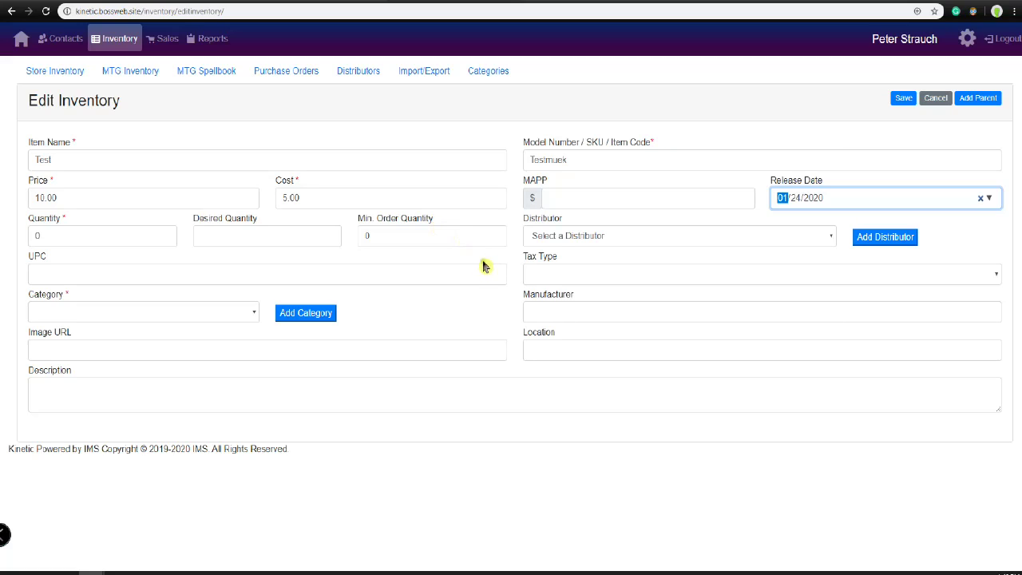
click(558, 238)
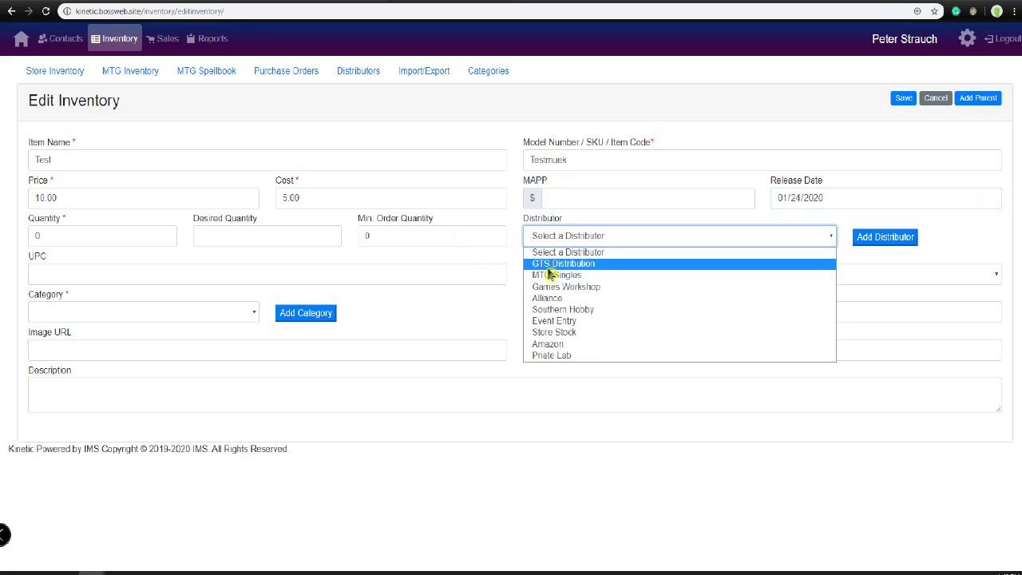
click(548, 266)
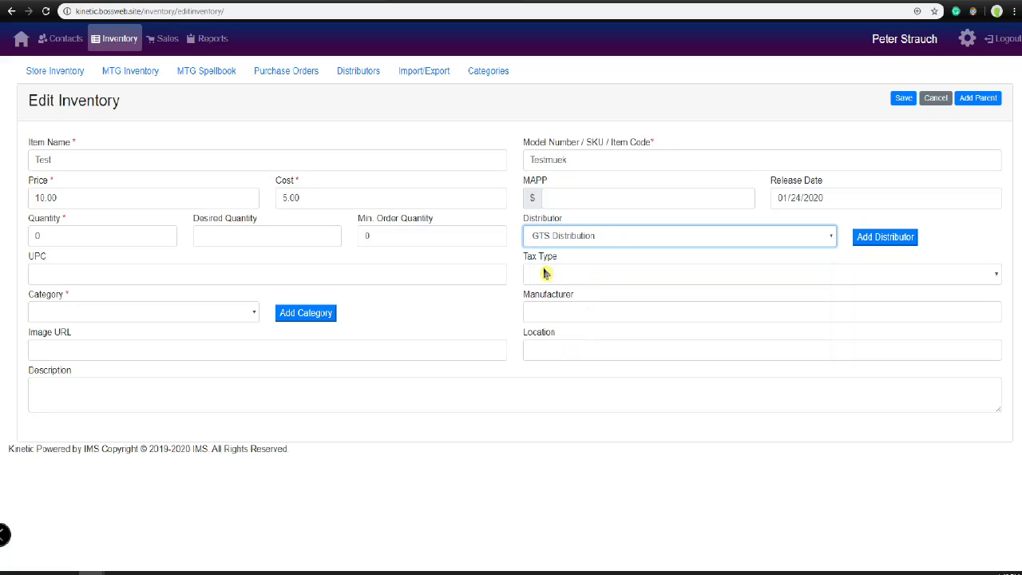
Set the new item's minimum order quantity to 10, desired quantity to 5 and quantity to 4.
click(379, 237)
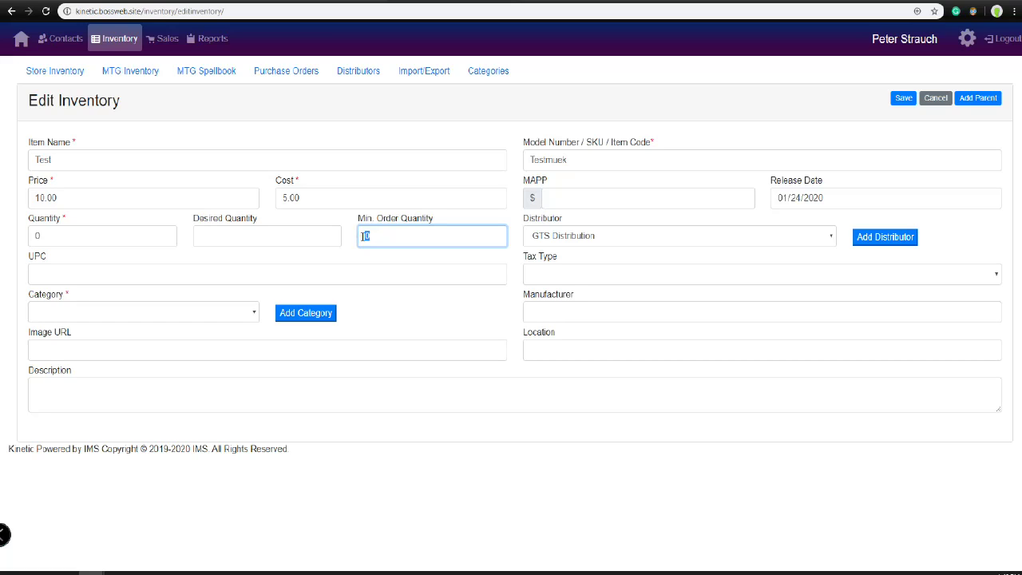
text(10)
click(228, 238)
text(5)
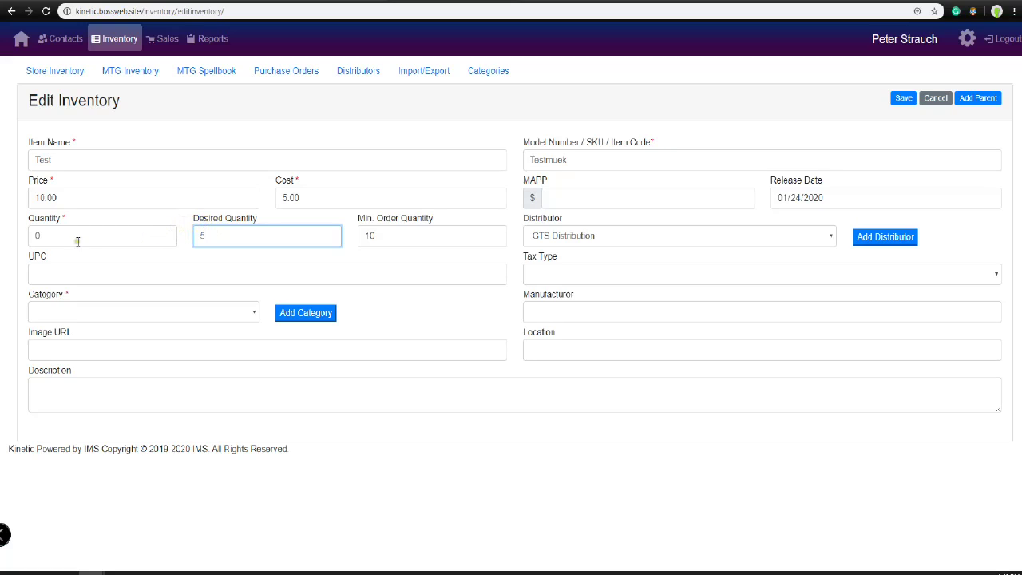
drag(46, 242, 25, 236)
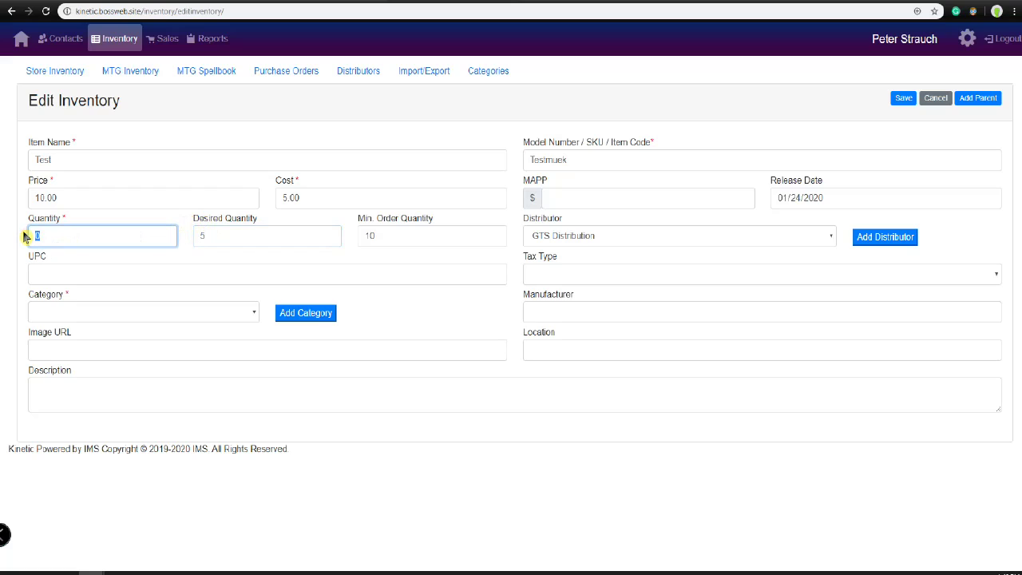
text(4)
click(364, 317)
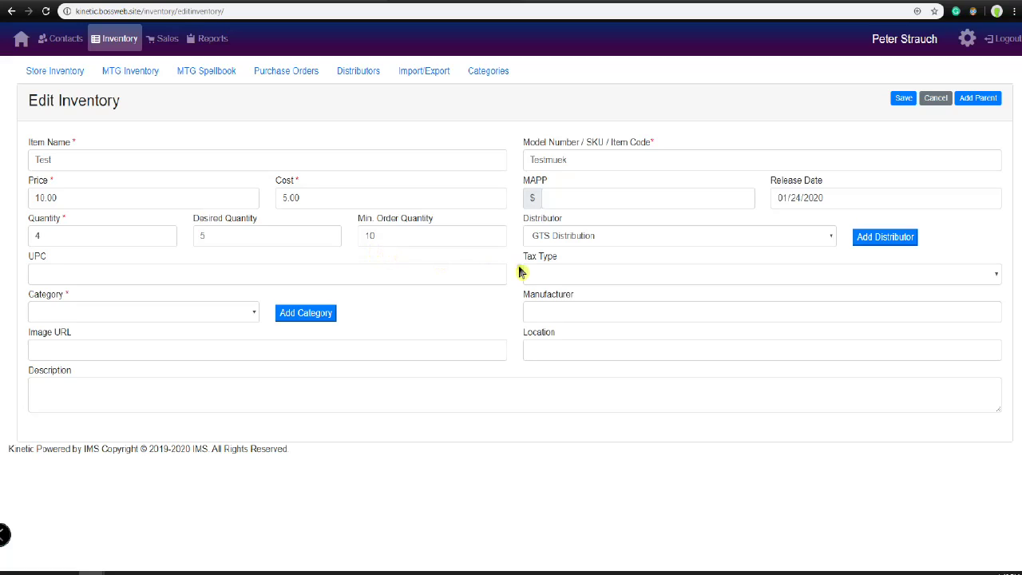
Set the new item's tax type to Sales Tax and check the available distributor options.
click(550, 276)
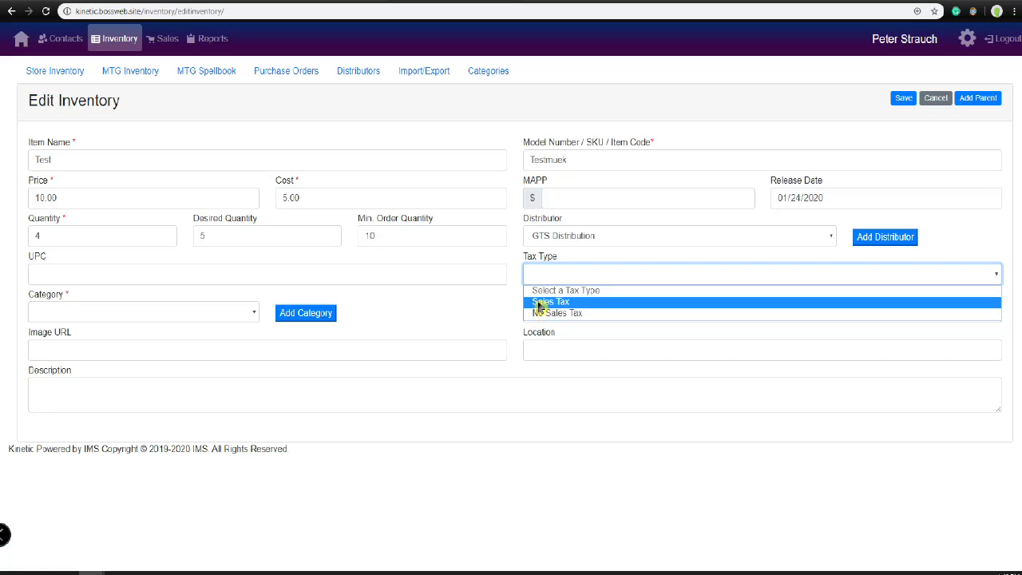
click(540, 303)
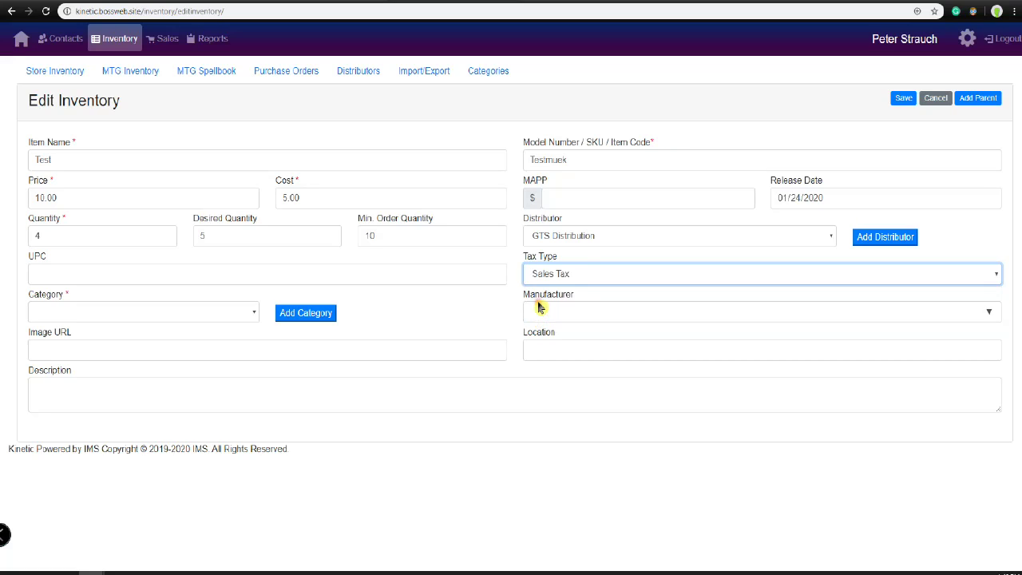
click(543, 238)
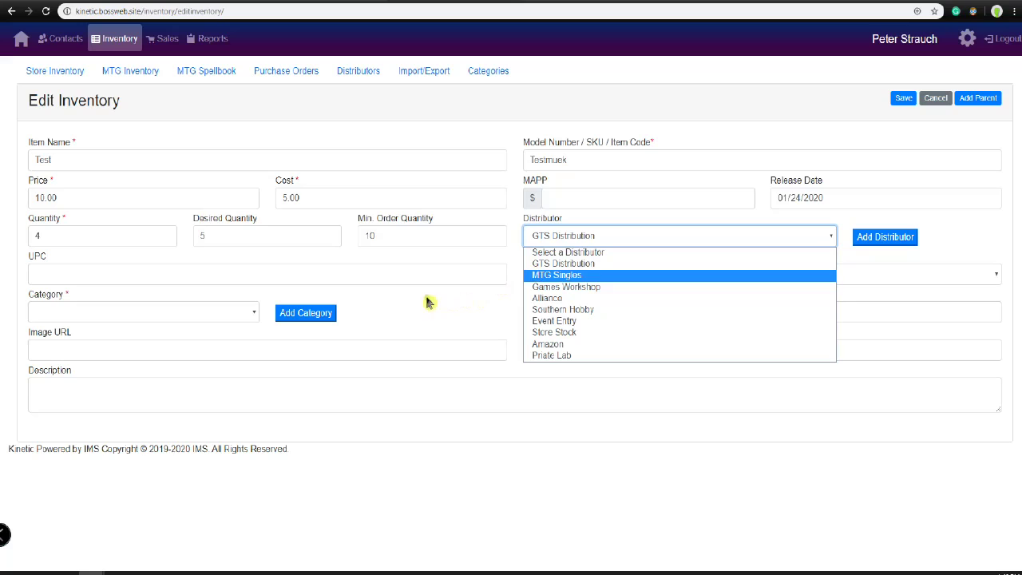
click(506, 316)
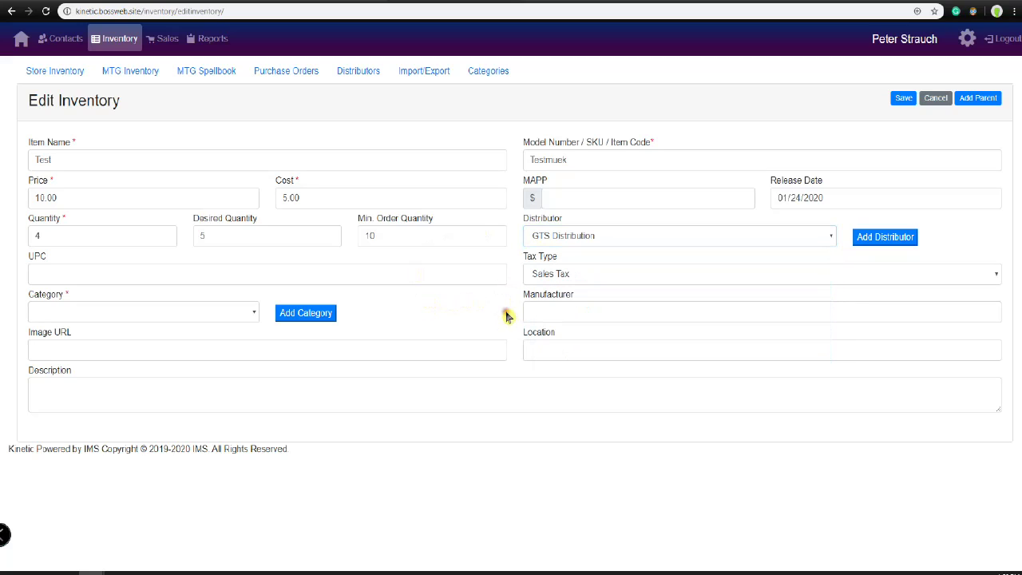
Look through the manufacturer and category options for the new item and discard it without saving.
click(546, 307)
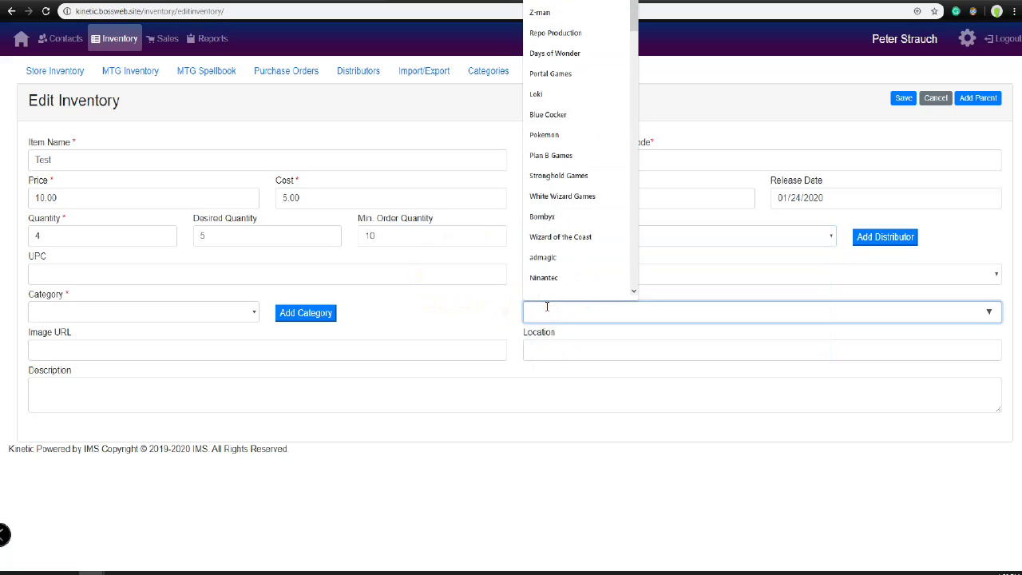
scroll(551, 160, down, 6)
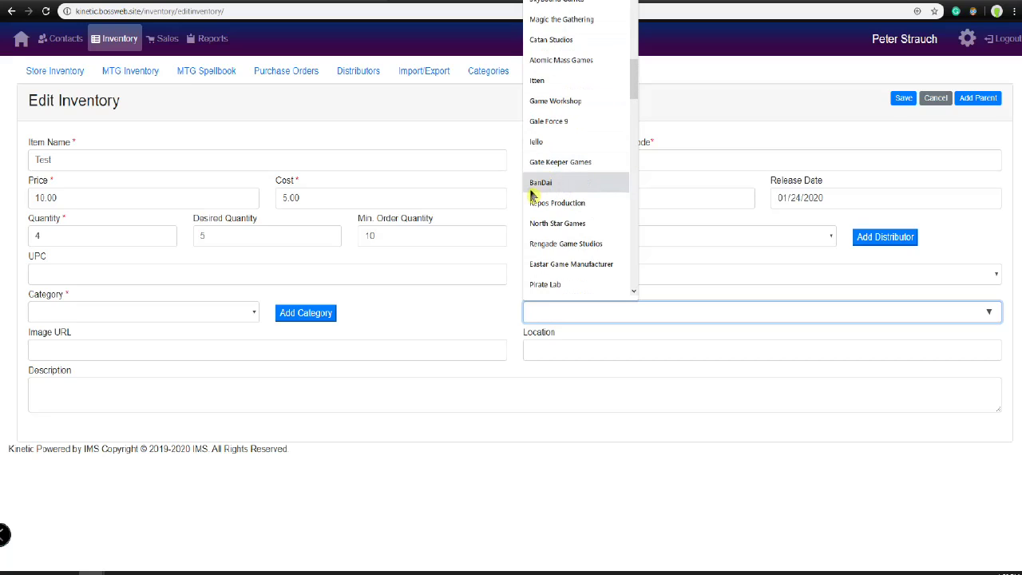
click(501, 321)
click(528, 350)
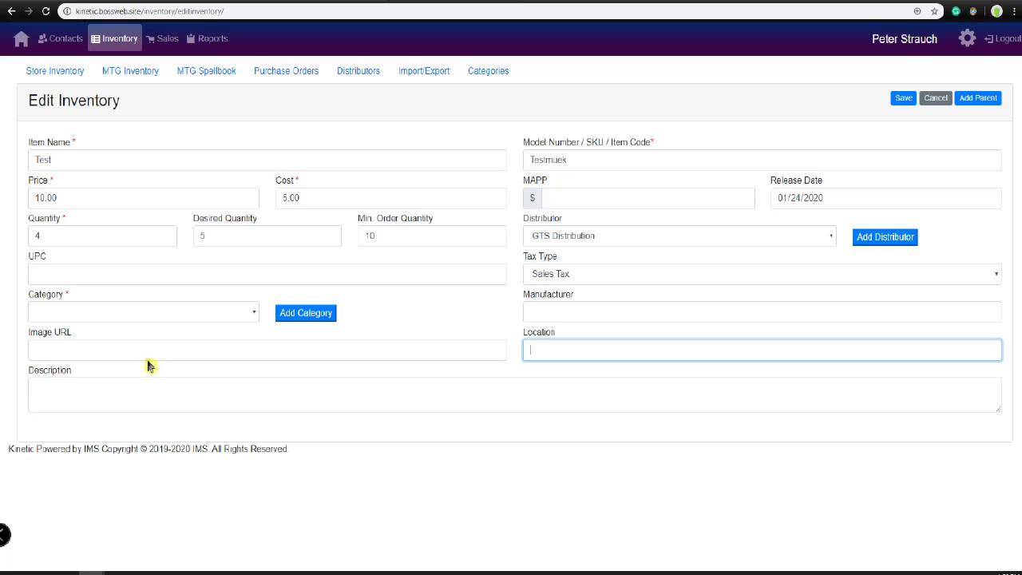
click(248, 313)
scroll(94, 389, down, 1)
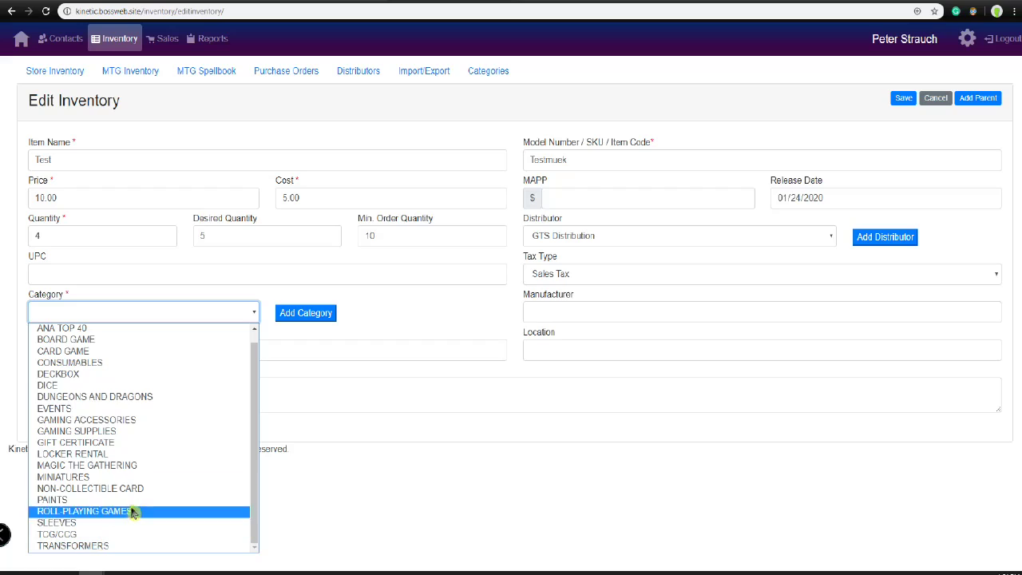
click(367, 304)
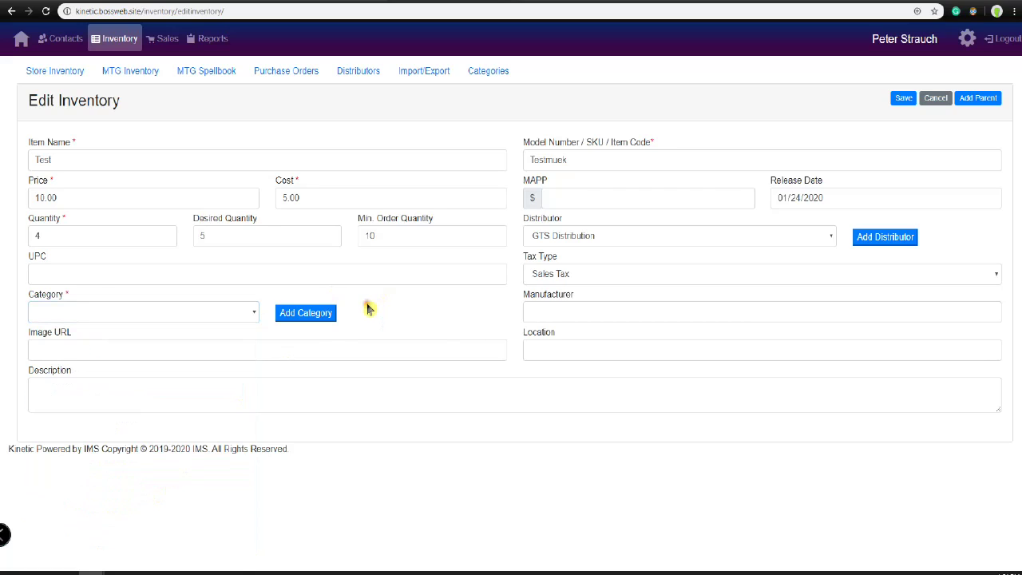
click(33, 276)
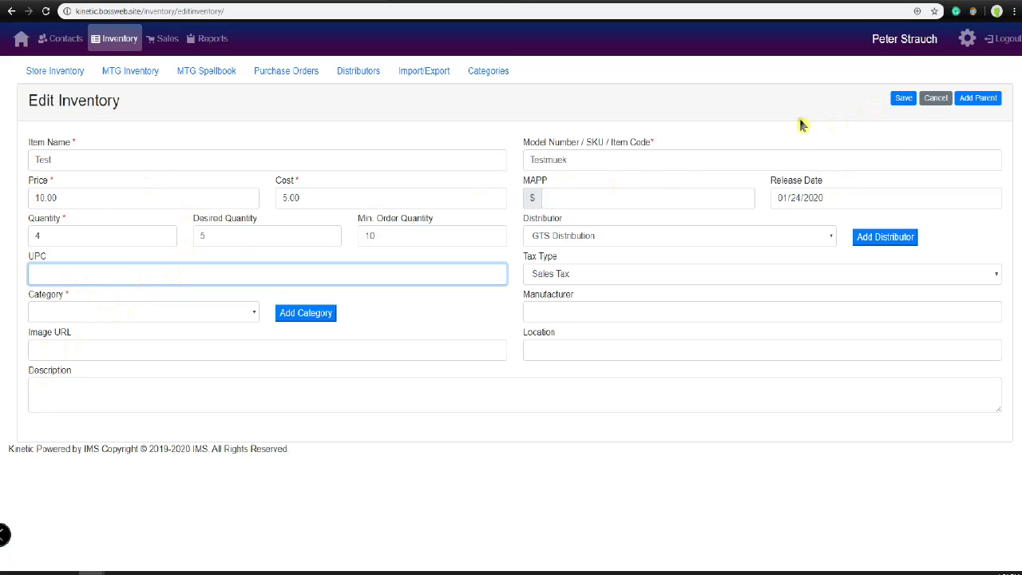
click(941, 99)
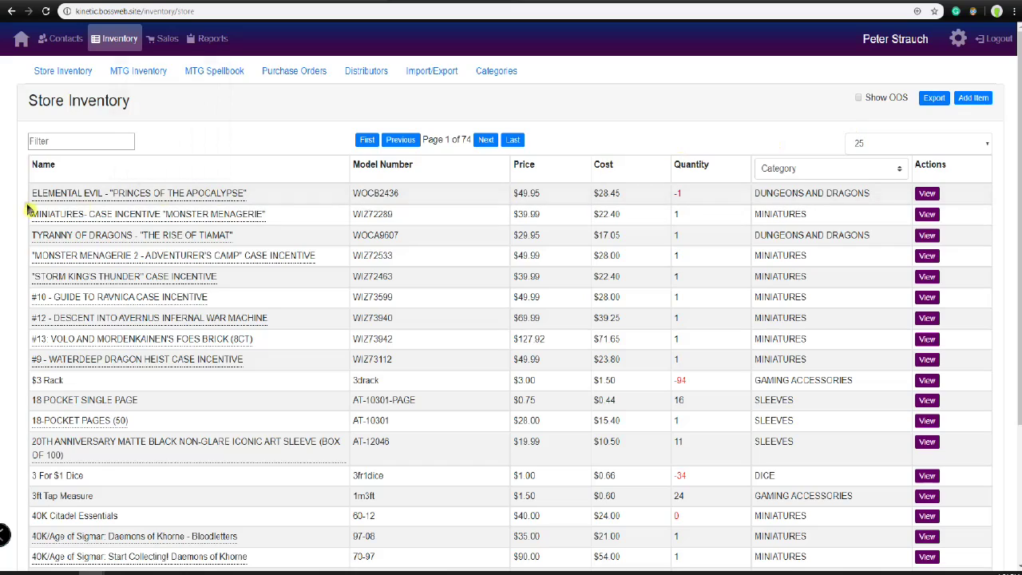
Filter the store inventory by "theros" and compare the quantities of the Theros Beyond Death Draft Pack and Draft Booster.
click(59, 140)
text(th)
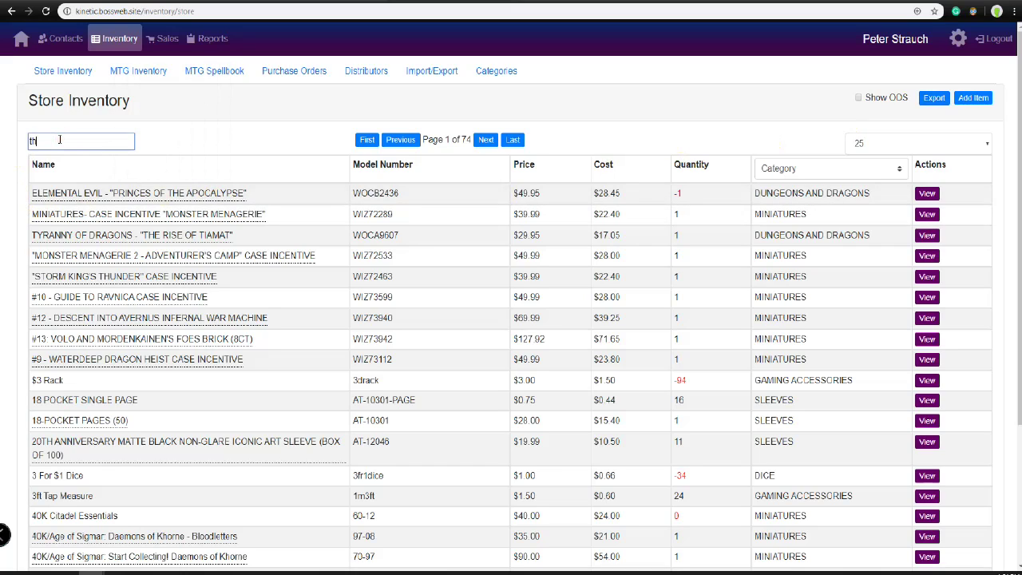
text(eros)
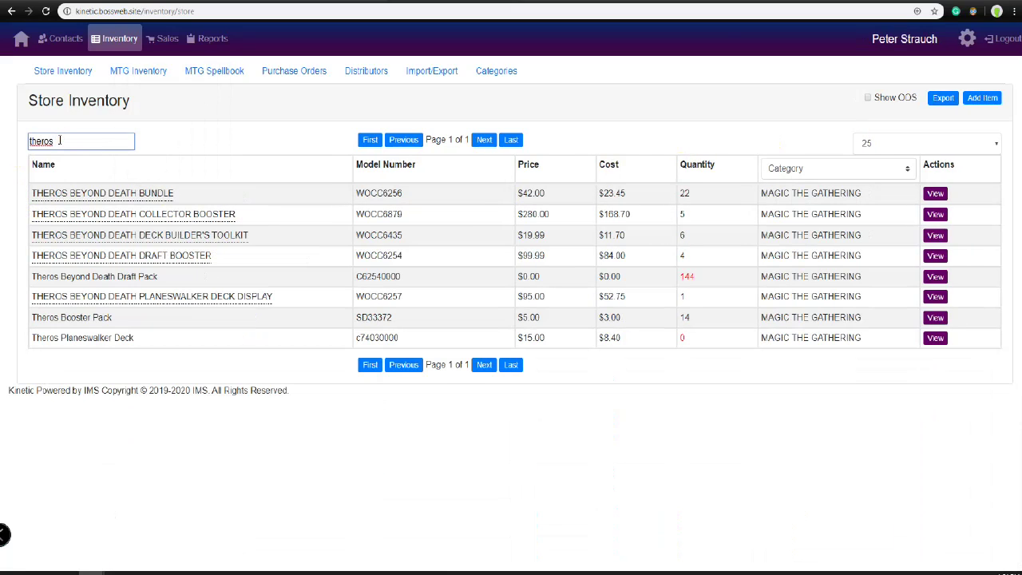
mouse_move(48, 297)
click(681, 276)
double_click(681, 276)
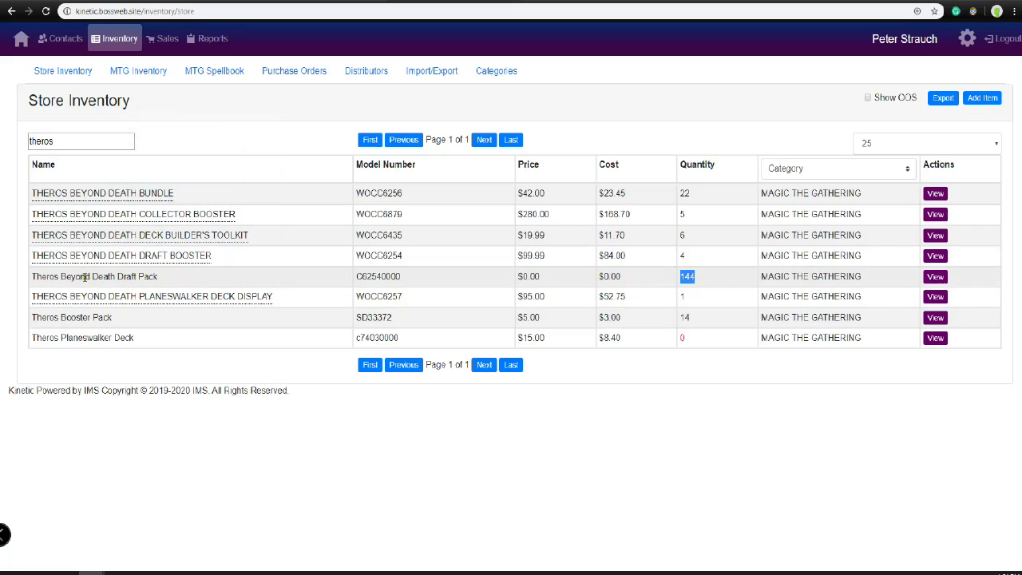
mouse_move(170, 255)
double_click(684, 255)
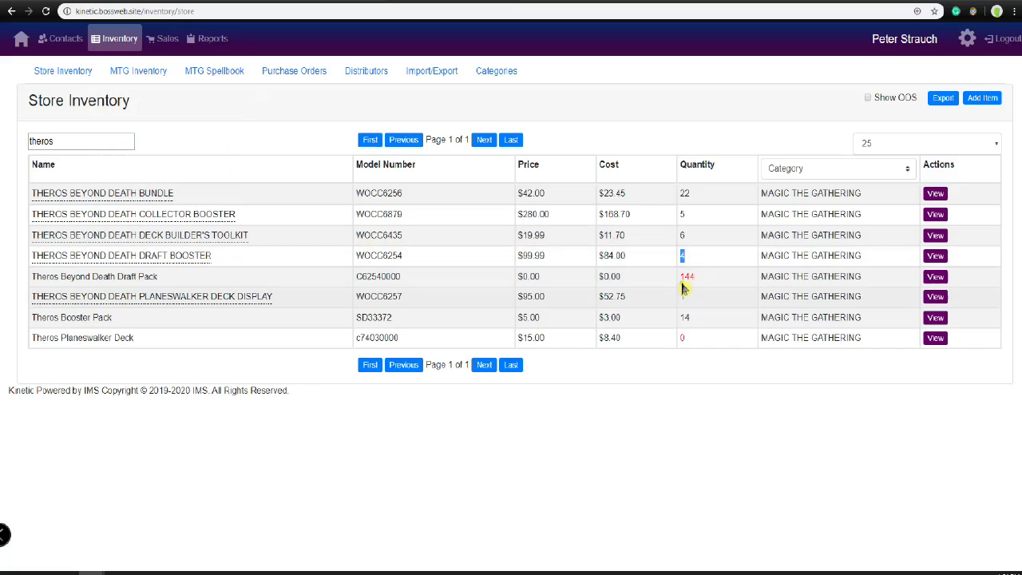
Edit the Theros Beyond Death Draft Pack, setting its cost to 2.33 and price to 4.00, and save it.
click(936, 276)
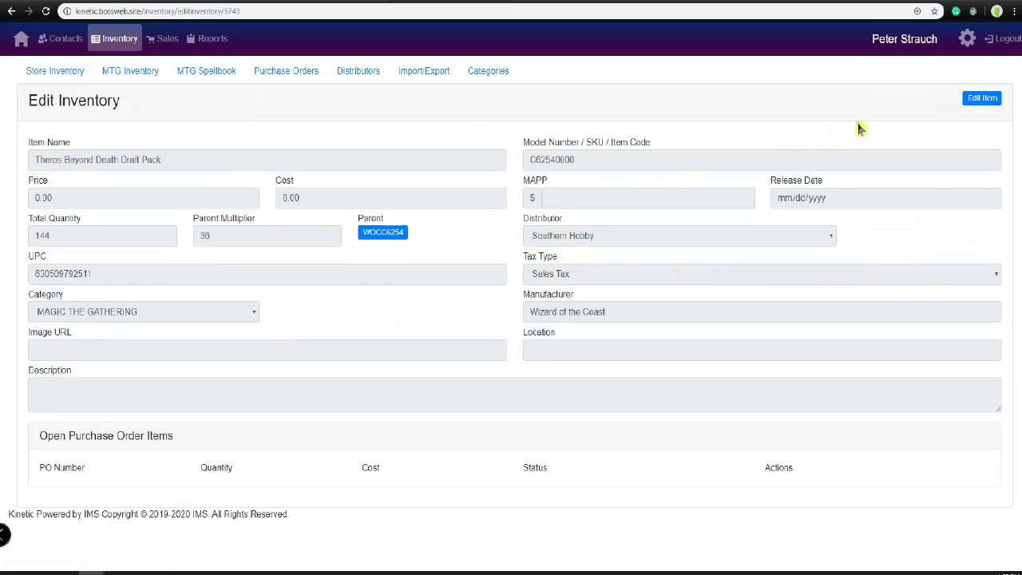
click(976, 102)
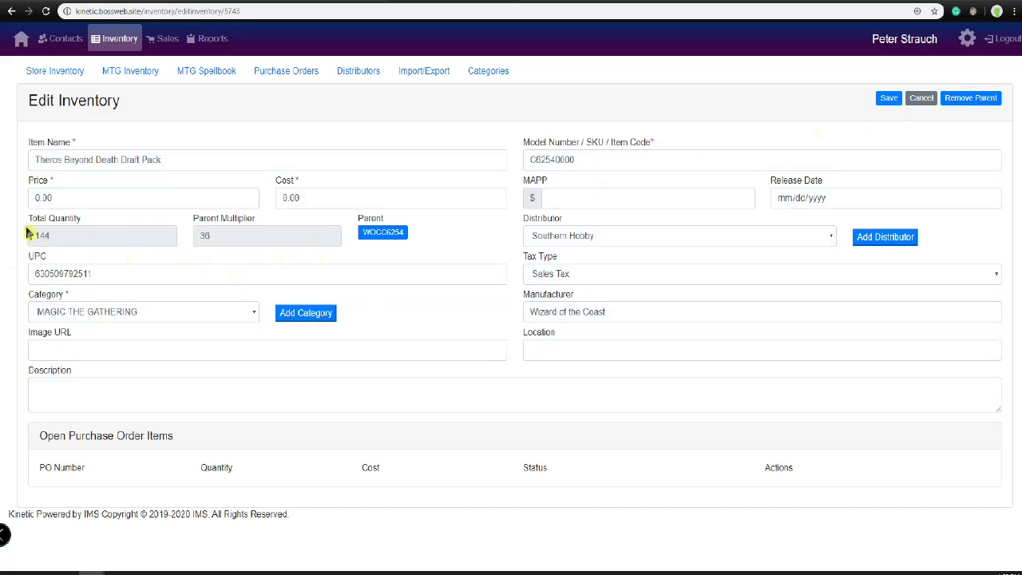
click(311, 205)
text(2.33)
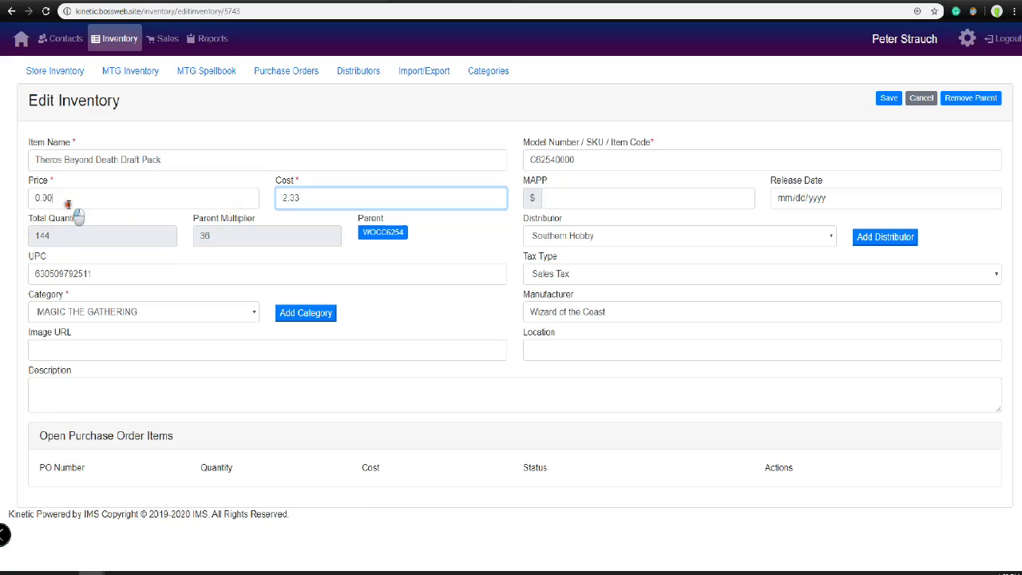
key(shift+Tab)
text(4.00)
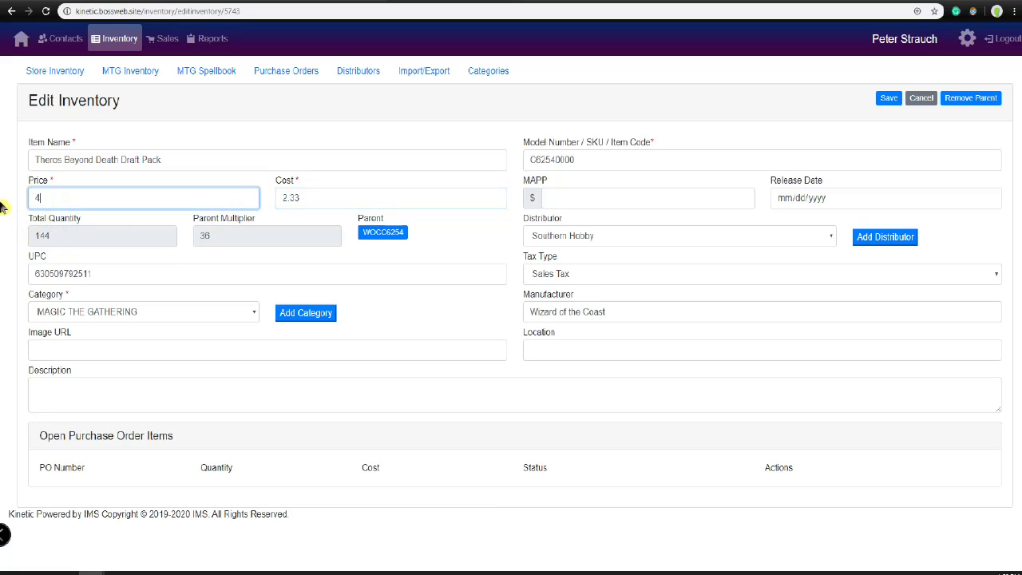
click(4, 266)
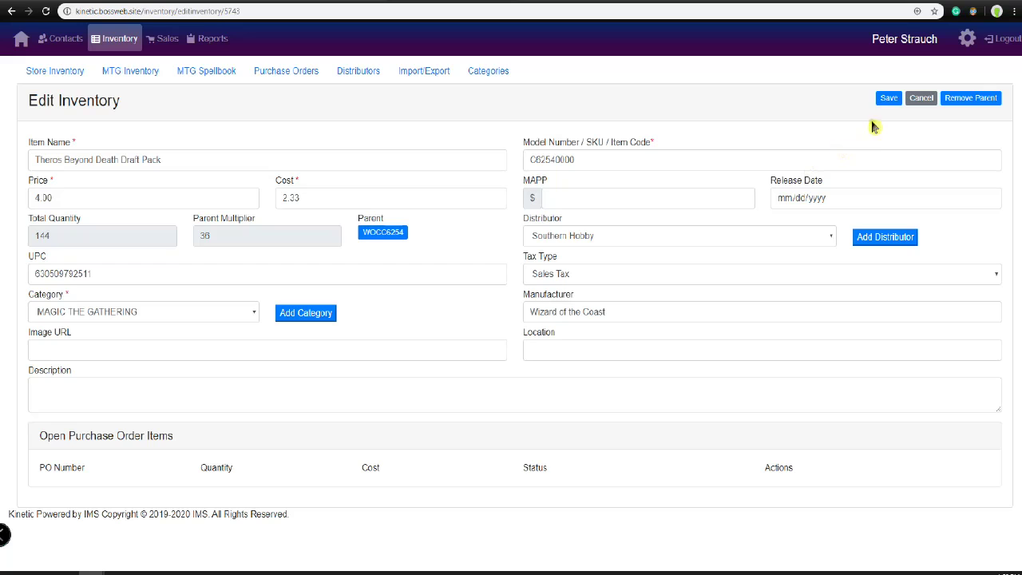
click(887, 99)
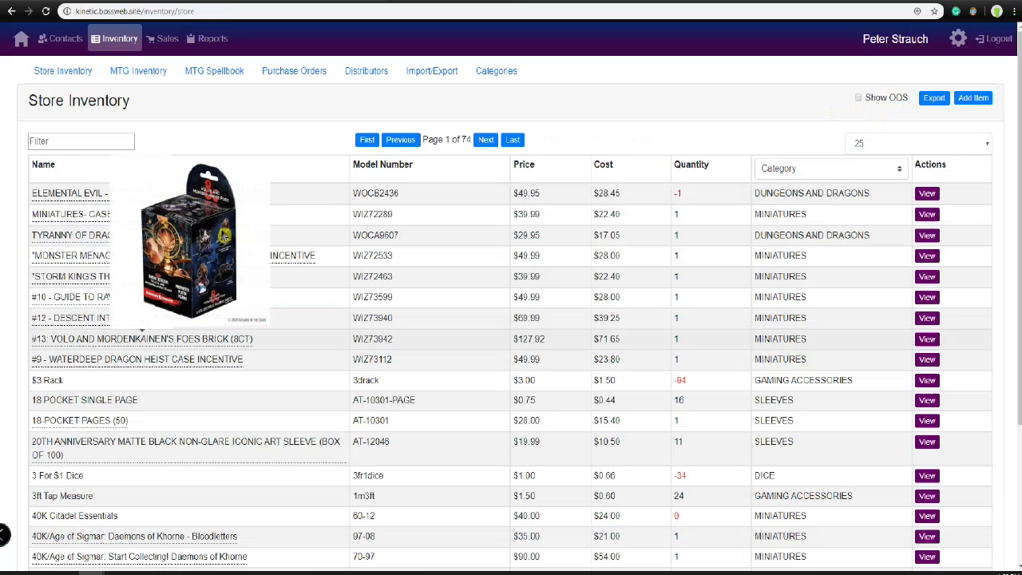
Filter the store inventory by "theros", view the Theros Beyond Death Draft Pack, and open its parent item.
click(78, 143)
text(theros)
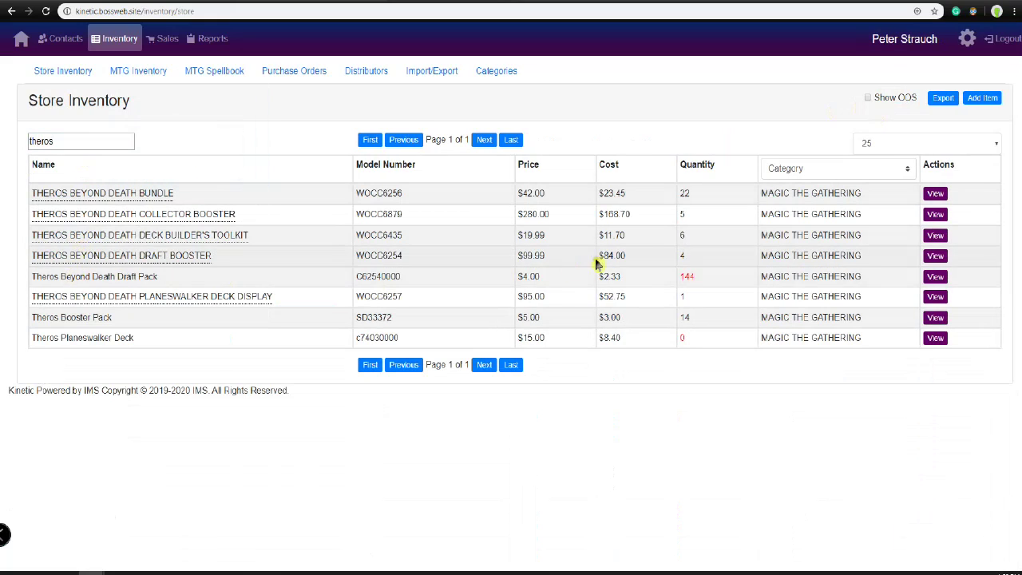
click(935, 280)
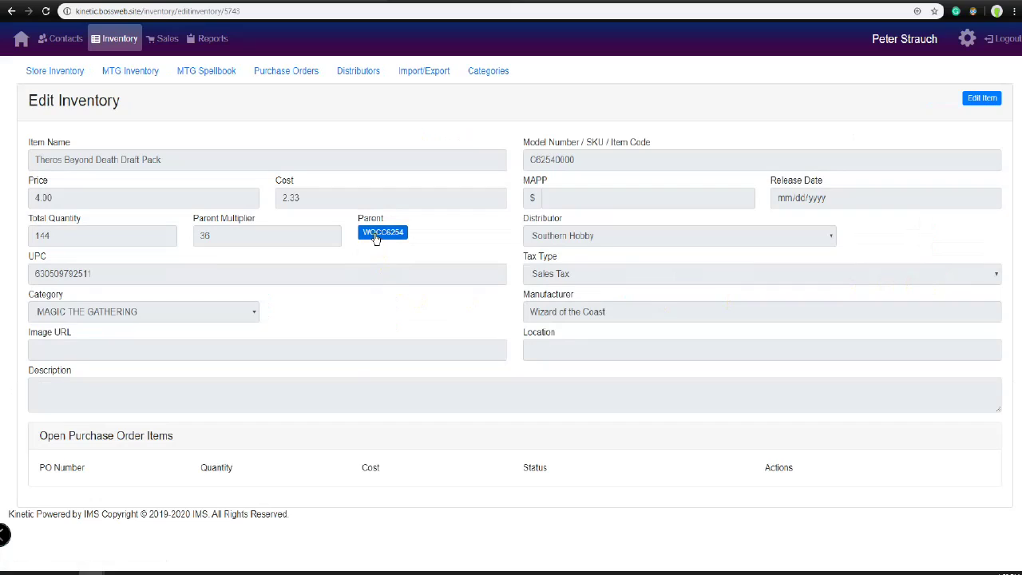
click(371, 238)
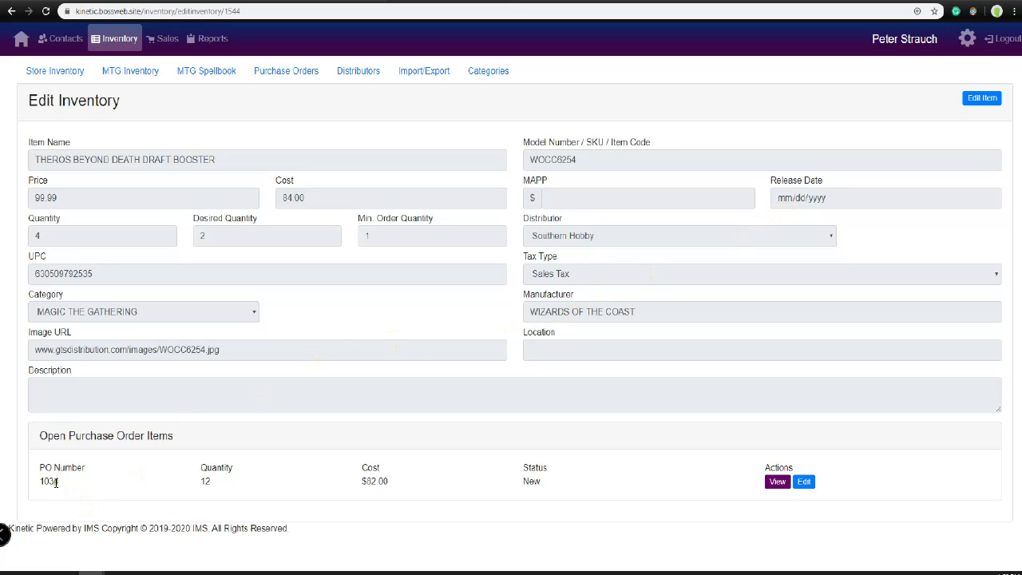
Examine the Draft Booster's open purchase order item, checking its PO number, quantity, cost and status.
drag(42, 469, 357, 473)
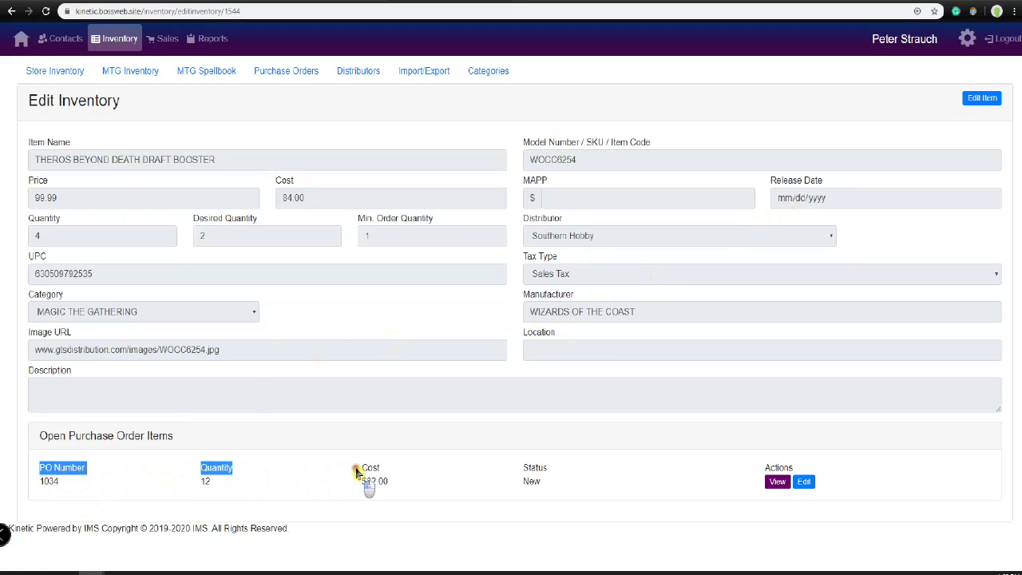
click(40, 500)
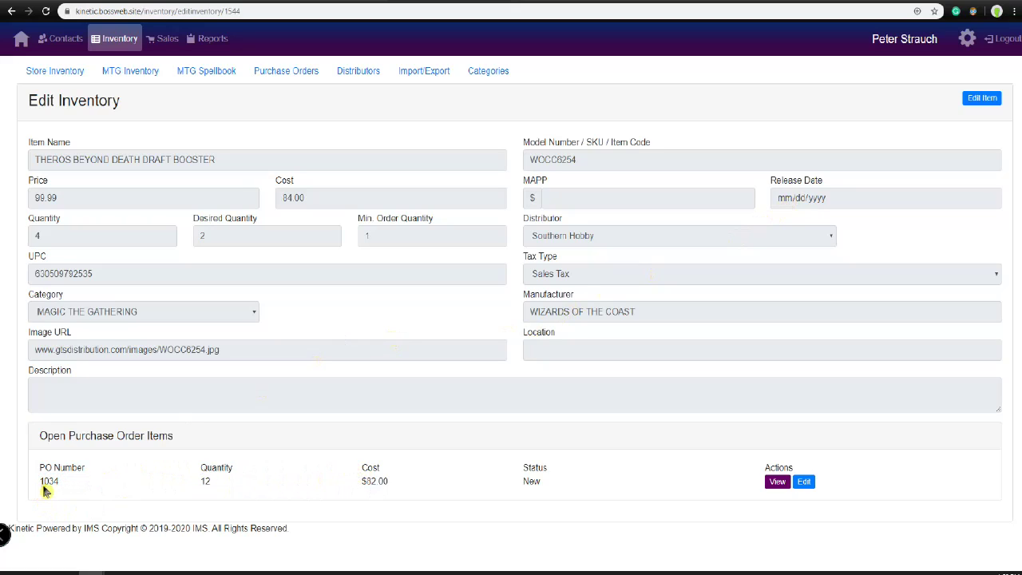
click(201, 479)
double_click(202, 481)
drag(366, 481, 421, 482)
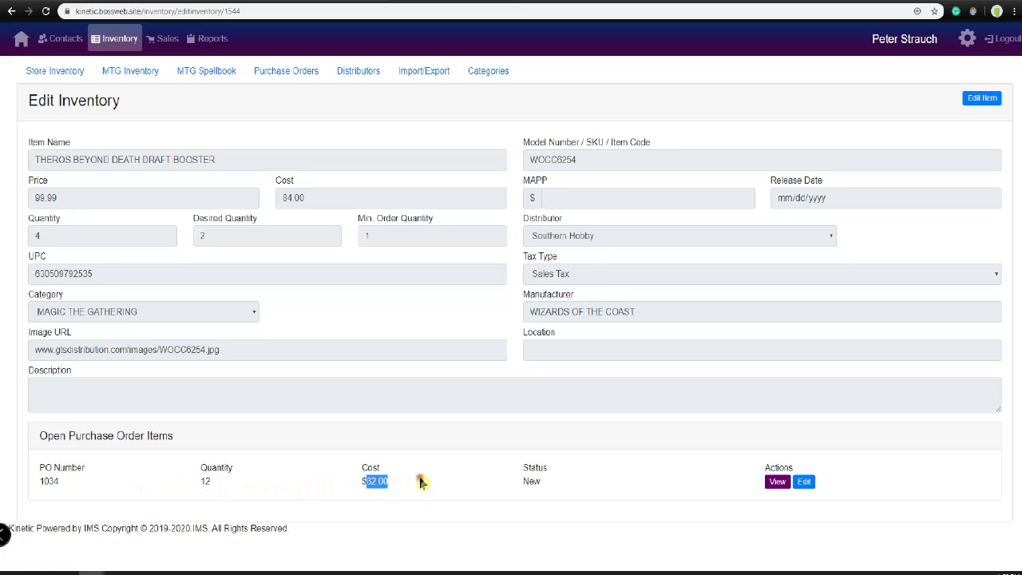
double_click(527, 481)
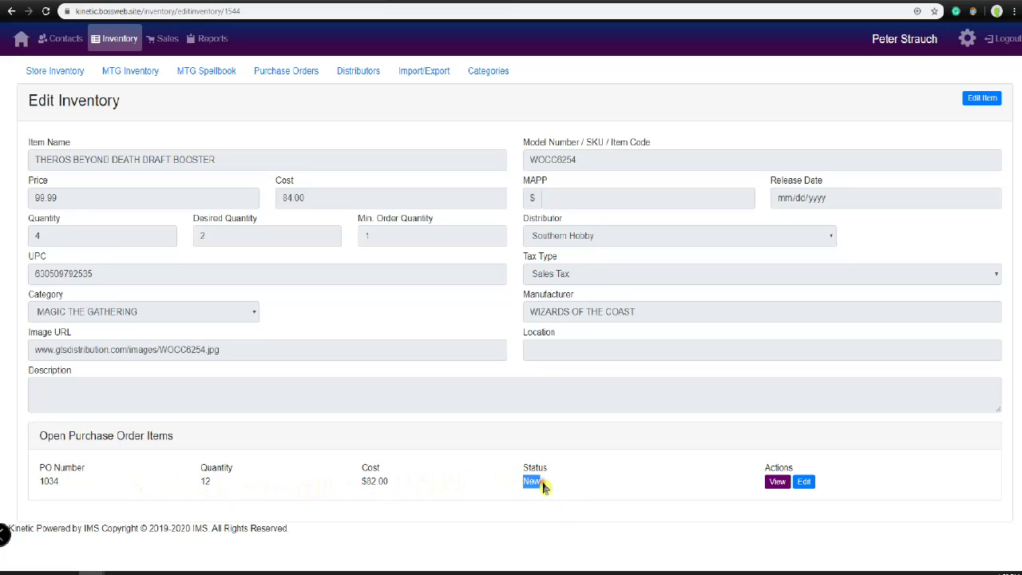